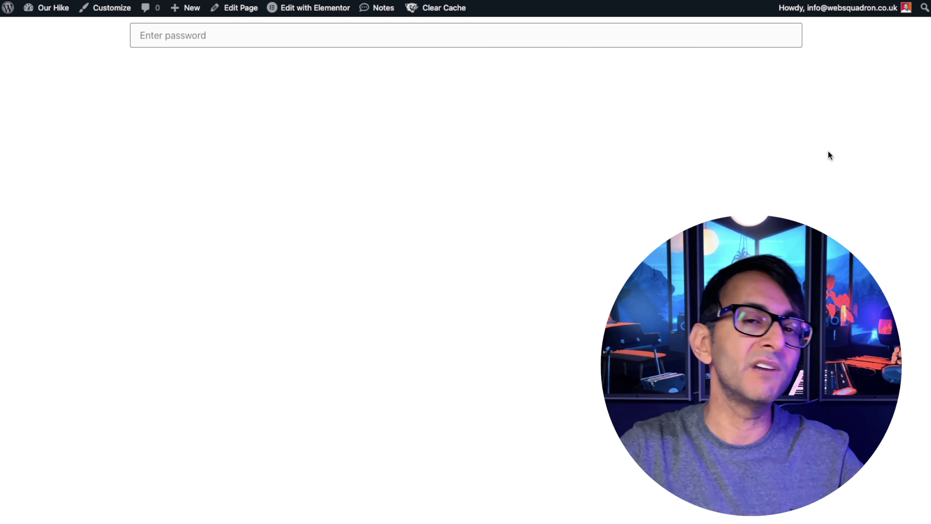
Focus the empty Enter password box on the live page.
{"action": "left_click", "coordinate": [555, 34]}
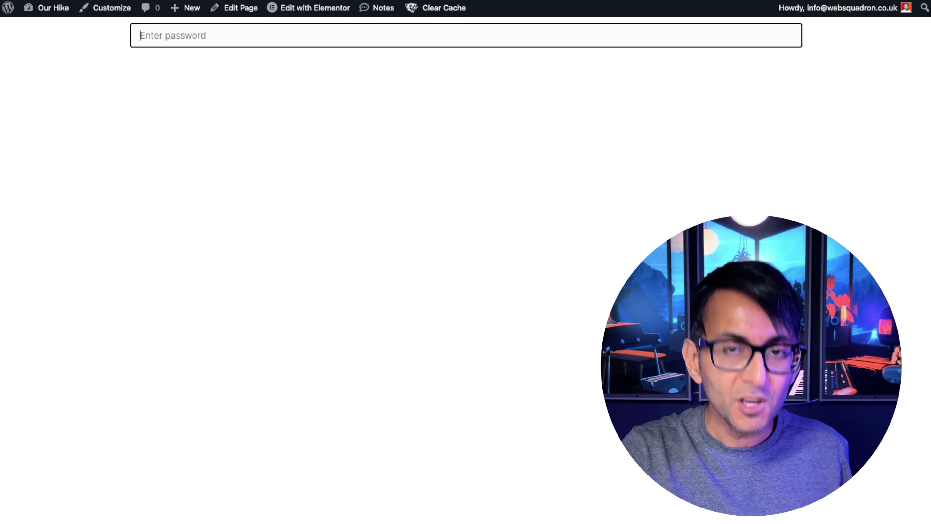
{"action": "type", "text": "CA"}
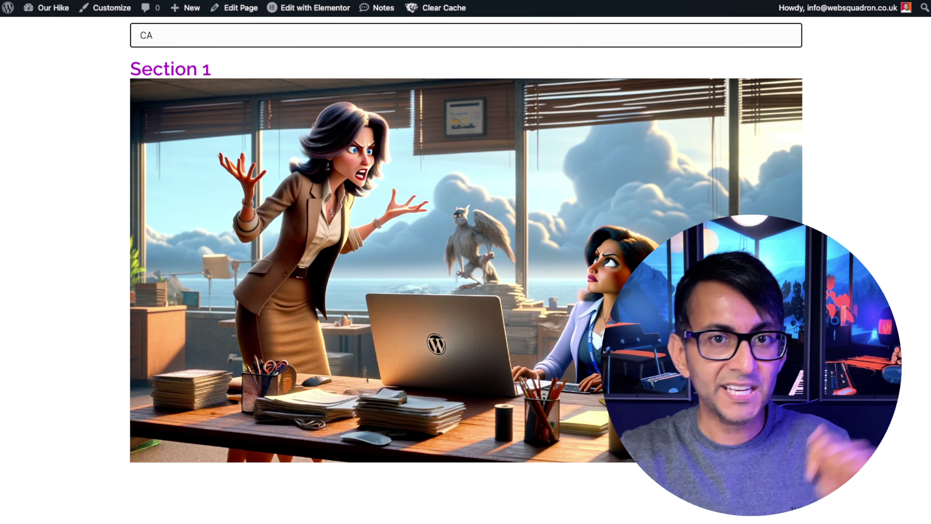
{"action": "key", "text": "BackSpace"}
{"action": "key", "text": "BackSpace"}
{"action": "type", "text": "ca"}
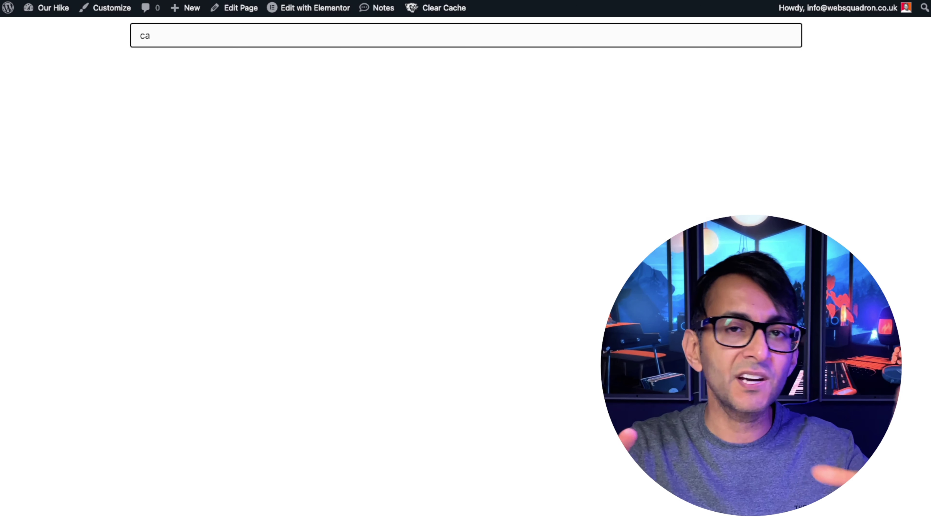
{"action": "key", "text": "BackSpace"}
{"action": "key", "text": "BackSpace"}
{"action": "type", "text": "DA"}
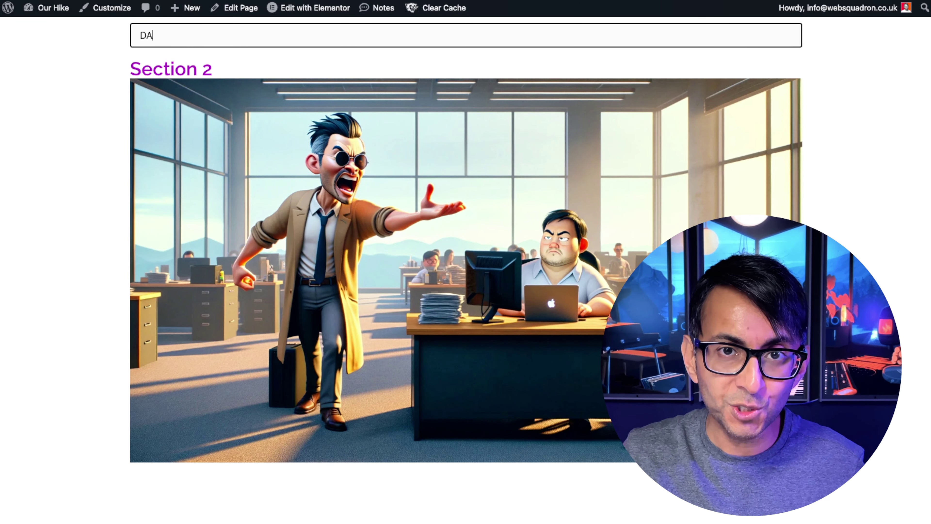
{"action": "key", "text": "BackSpace"}
{"action": "key", "text": "BackSpace"}
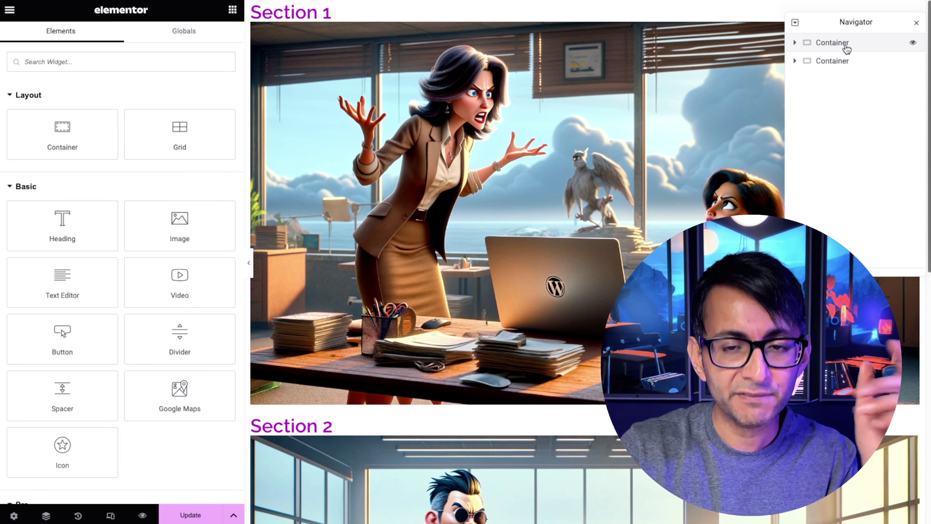
Expand both containers in the Navigator to inspect their contents, then select the second container.
{"action": "left_click", "coordinate": [795, 42]}
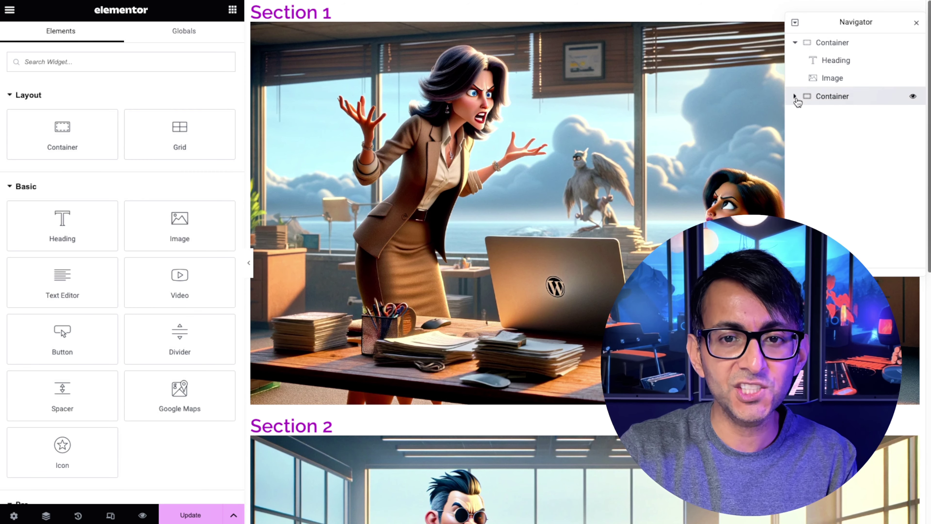
{"action": "left_click", "coordinate": [795, 96]}
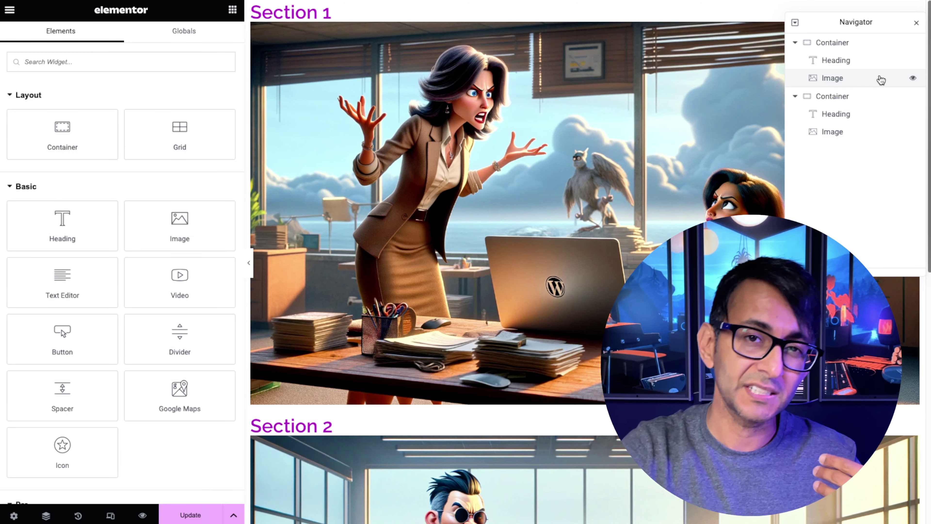
{"action": "left_click", "coordinate": [825, 60]}
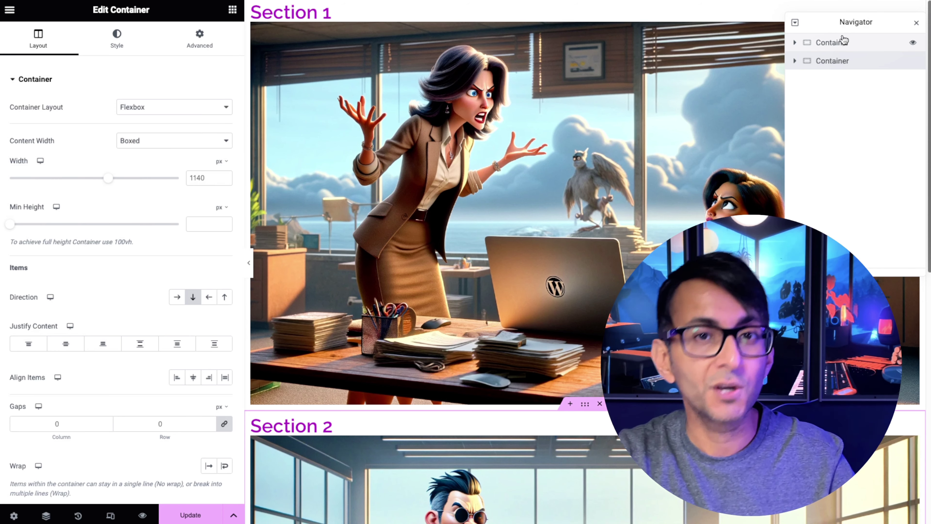
Check each container's Advanced CSS ID (sec1 and sec2), ending back on Section 1's container.
{"action": "left_click", "coordinate": [833, 44]}
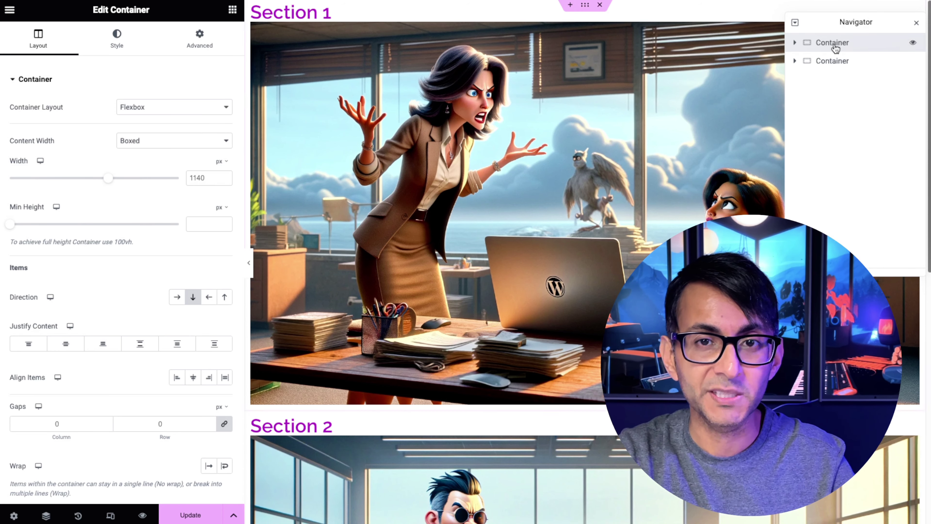
{"action": "left_click", "coordinate": [199, 38]}
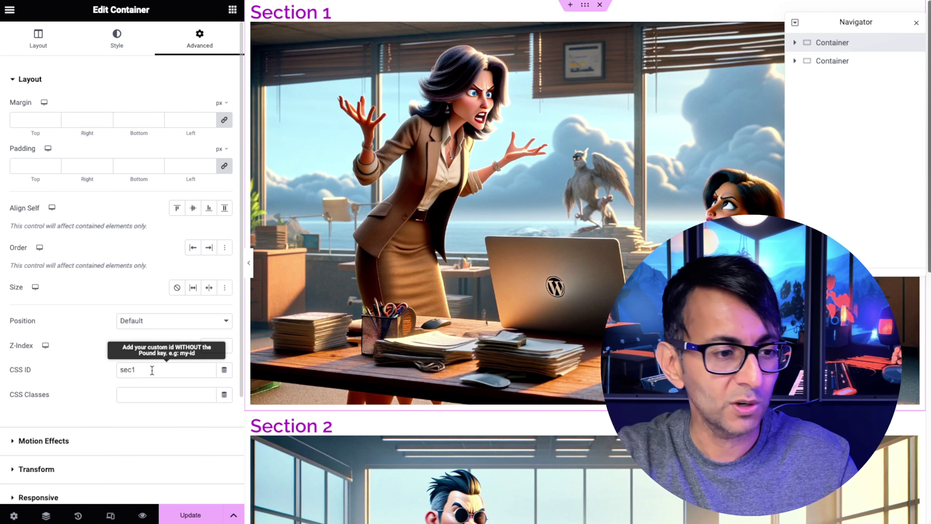
{"action": "left_click", "coordinate": [850, 61]}
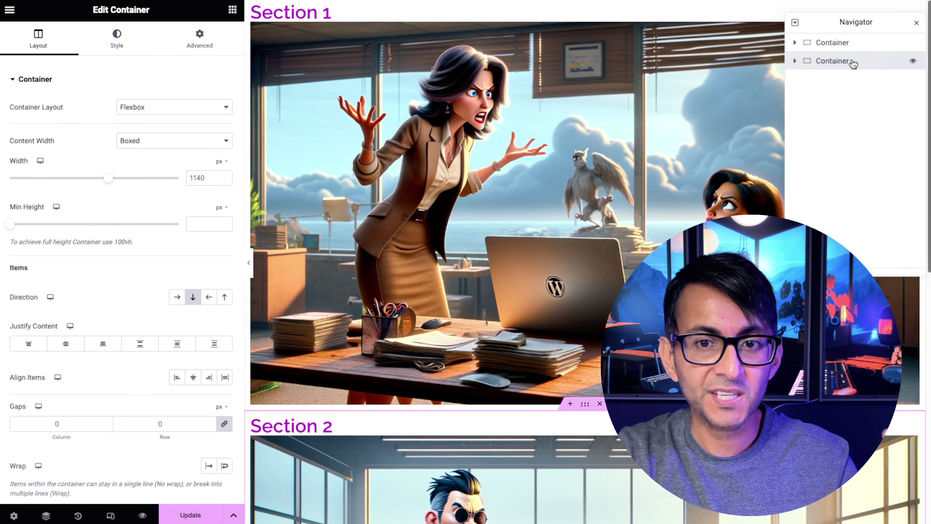
{"action": "left_click", "coordinate": [201, 40]}
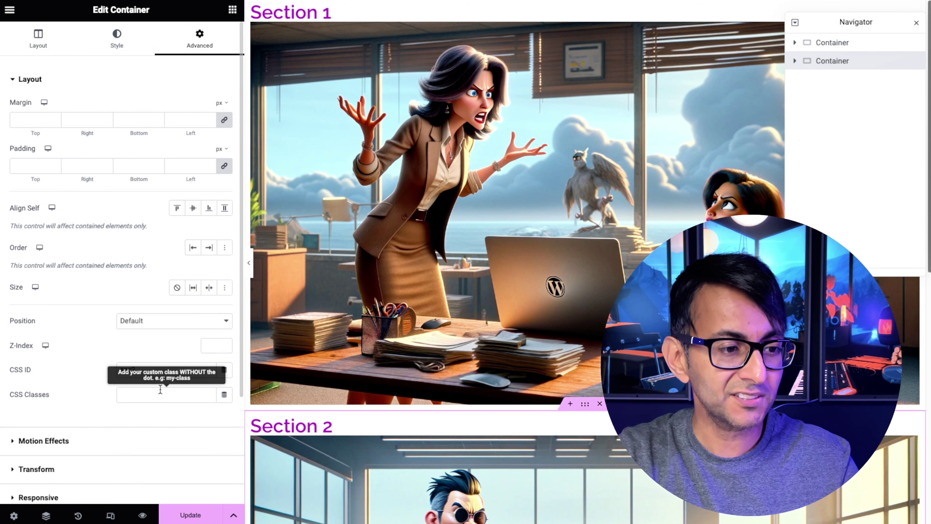
{"action": "left_click", "coordinate": [167, 374]}
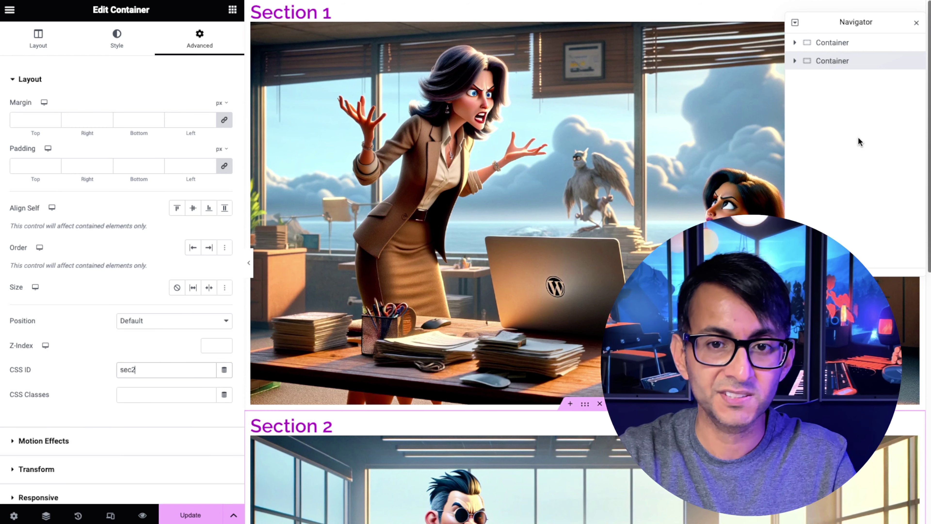
{"action": "left_click", "coordinate": [849, 44]}
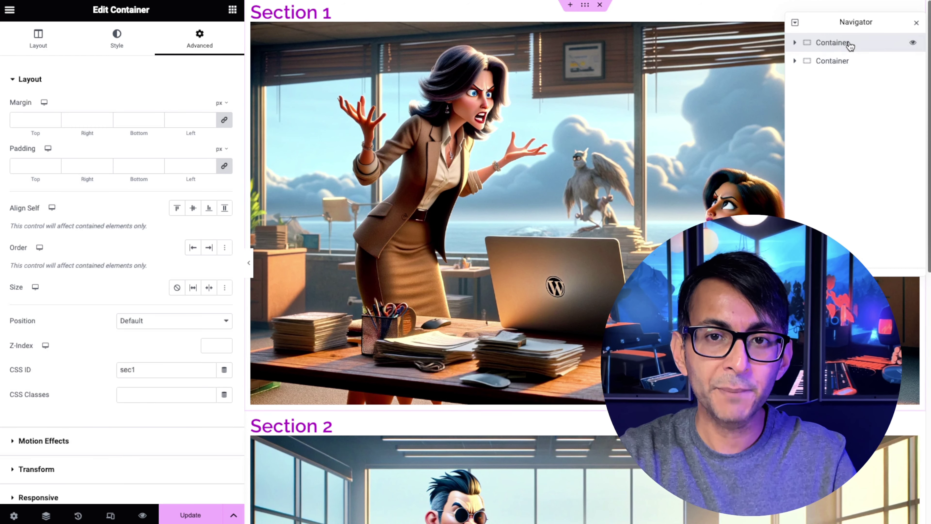
Add a single-column Flexbox container above Section 1 and drop an HTML widget into it.
{"action": "left_click", "coordinate": [570, 7]}
{"action": "left_click", "coordinate": [555, 50]}
{"action": "left_click", "coordinate": [547, 88]}
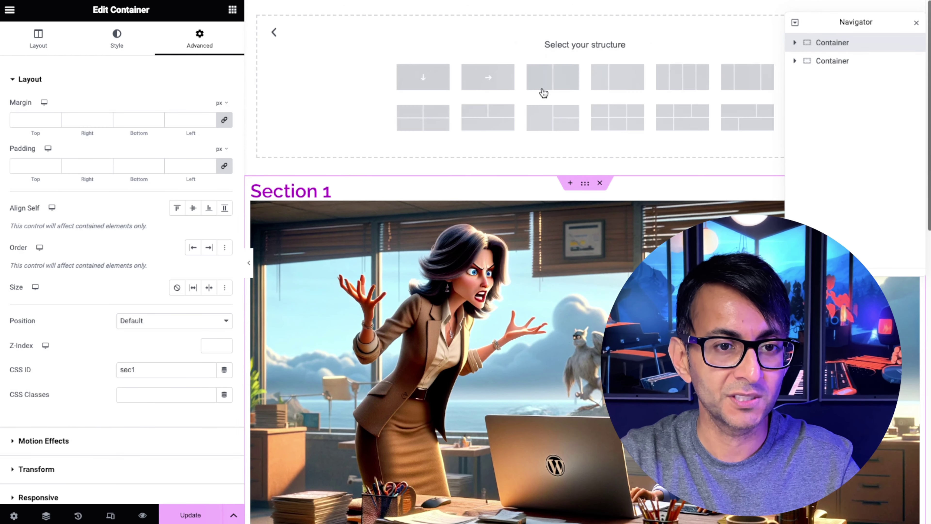
{"action": "left_click", "coordinate": [400, 81]}
{"action": "left_click", "coordinate": [232, 9]}
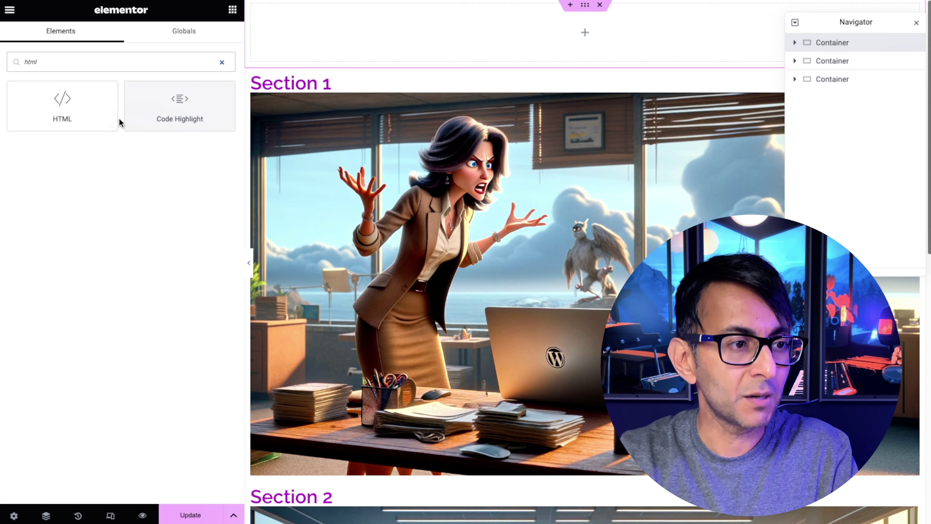
{"action": "left_click_drag", "start_coordinate": [114, 119], "coordinate": [475, 31]}
{"action": "left_click", "coordinate": [595, 53]}
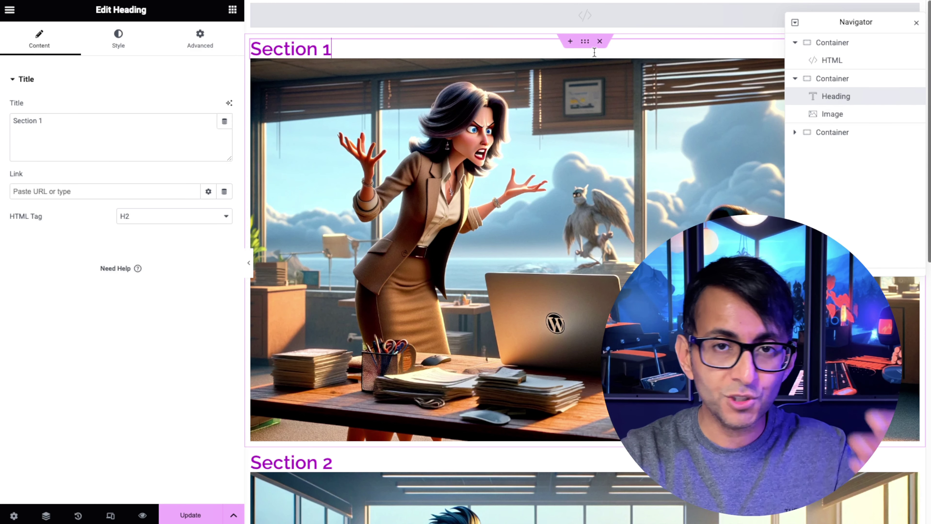
Paste the 26-line password script into the HTML widget's code editor.
{"action": "left_click", "coordinate": [697, 21]}
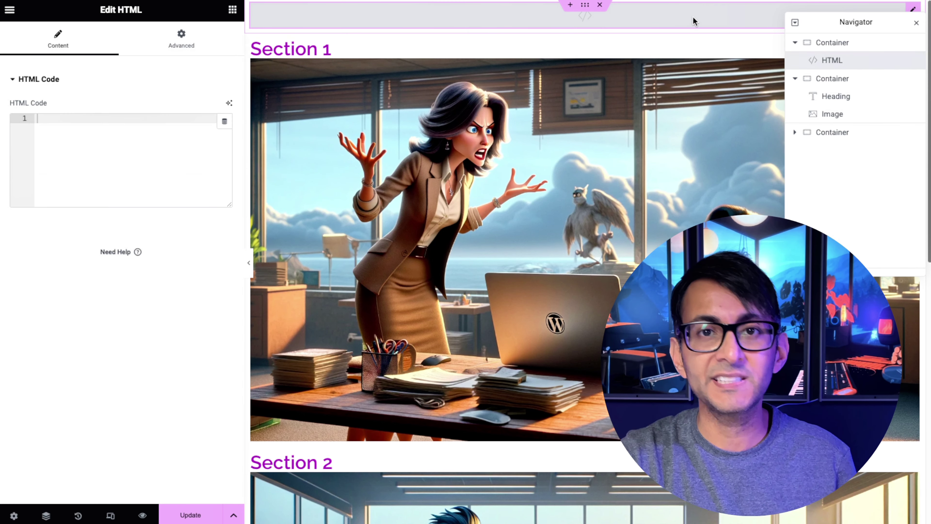
{"action": "left_click", "coordinate": [142, 126]}
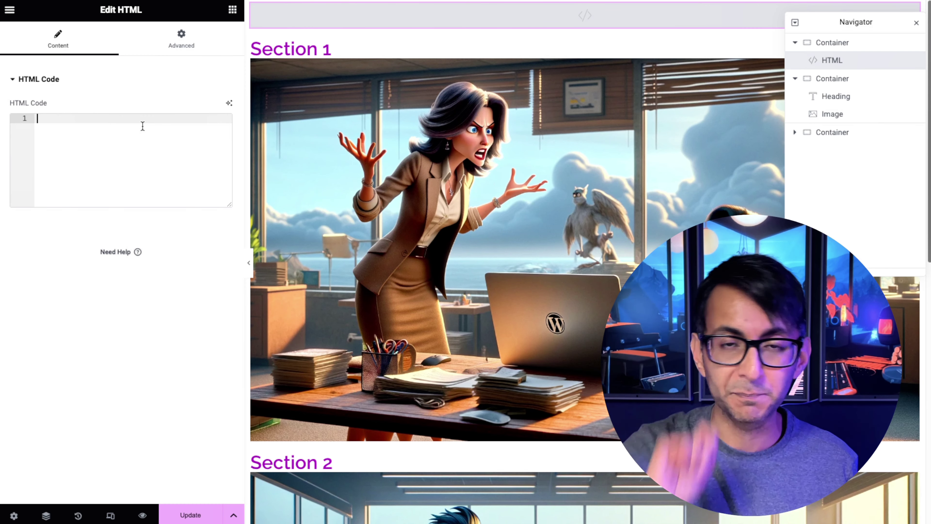
{"action": "key", "text": "ctrl+v"}
{"action": "left_click", "coordinate": [242, 164]}
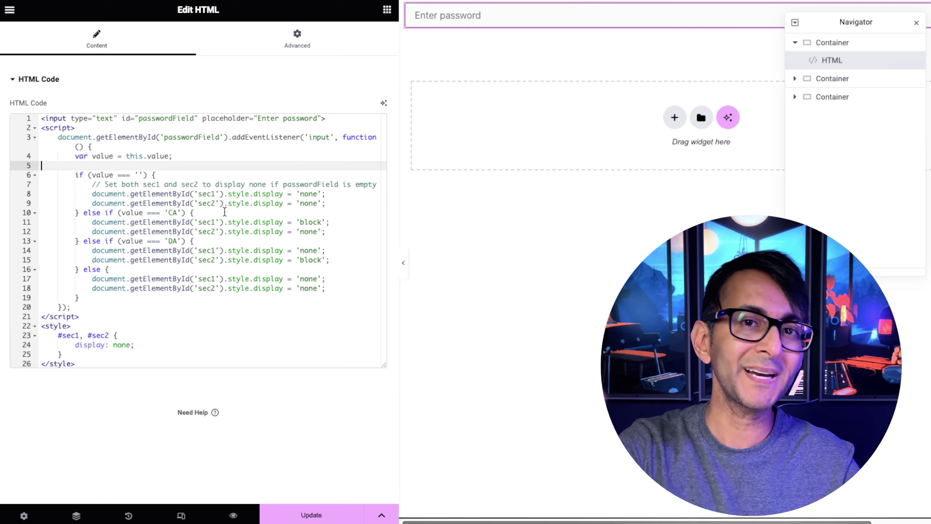
{"action": "left_click", "coordinate": [178, 213]}
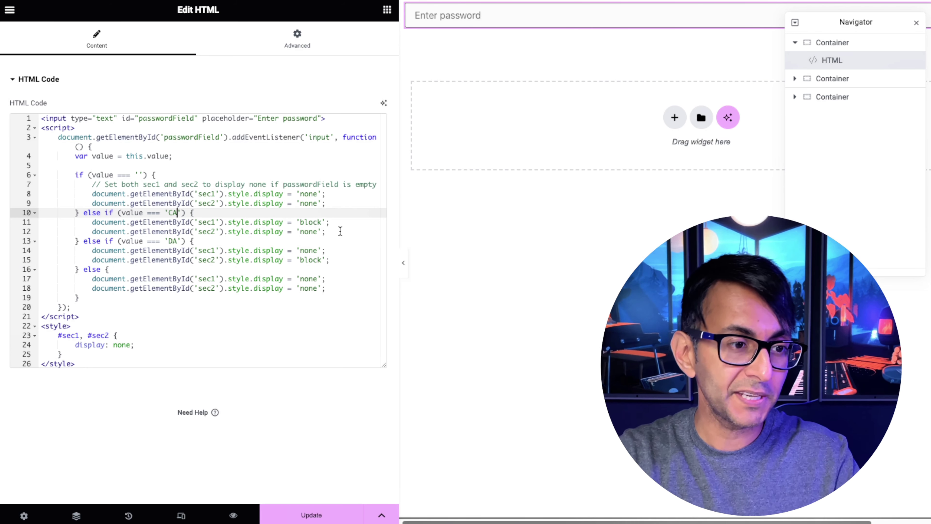
{"action": "left_click_drag", "start_coordinate": [341, 231], "coordinate": [94, 222]}
{"action": "left_click", "coordinate": [369, 232]}
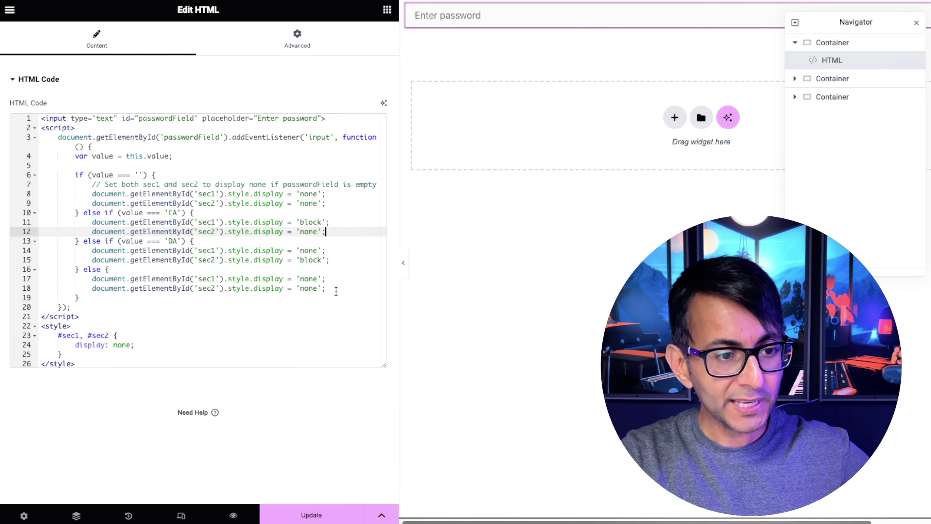
{"action": "left_click_drag", "start_coordinate": [335, 289], "coordinate": [194, 288]}
{"action": "double_click", "coordinate": [351, 205]}
{"action": "left_click", "coordinate": [207, 186], "text": "shift"}
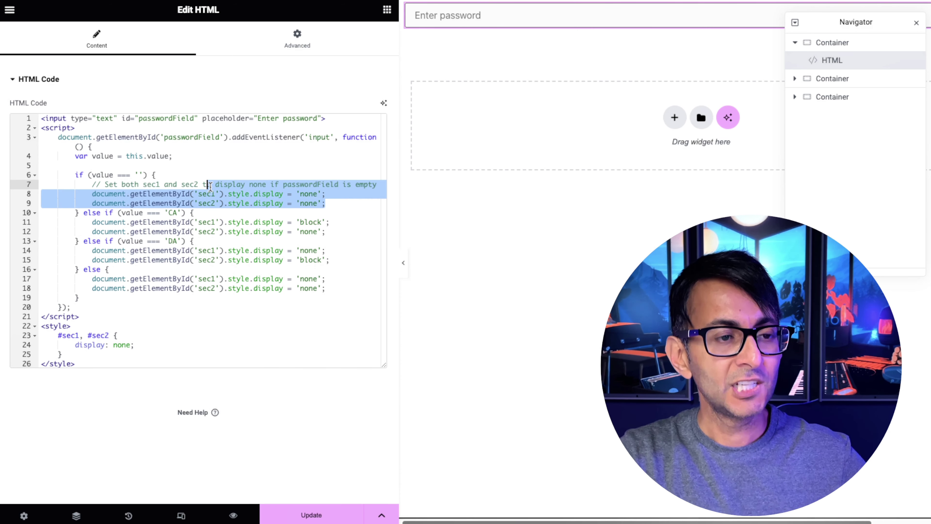
{"action": "left_click", "coordinate": [162, 335]}
{"action": "left_click_drag", "start_coordinate": [90, 362], "coordinate": [41, 326]}
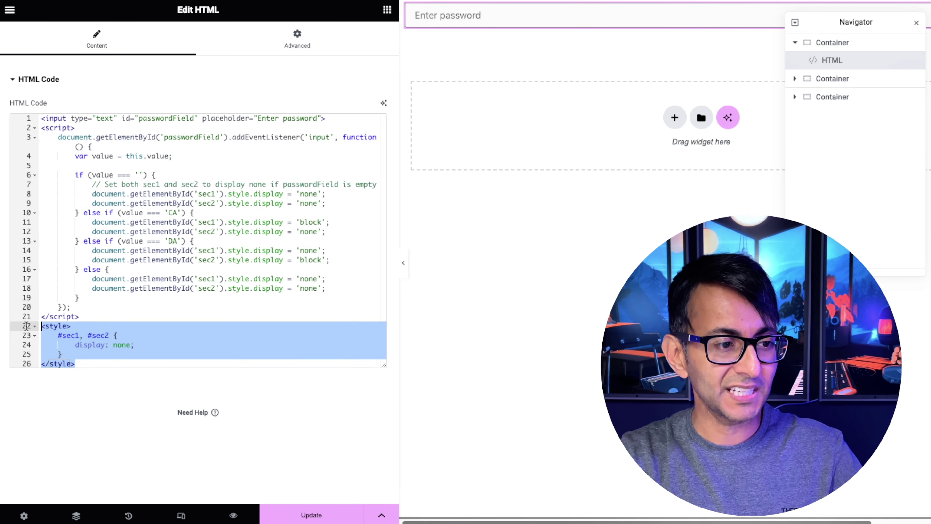
{"action": "left_click", "coordinate": [204, 334]}
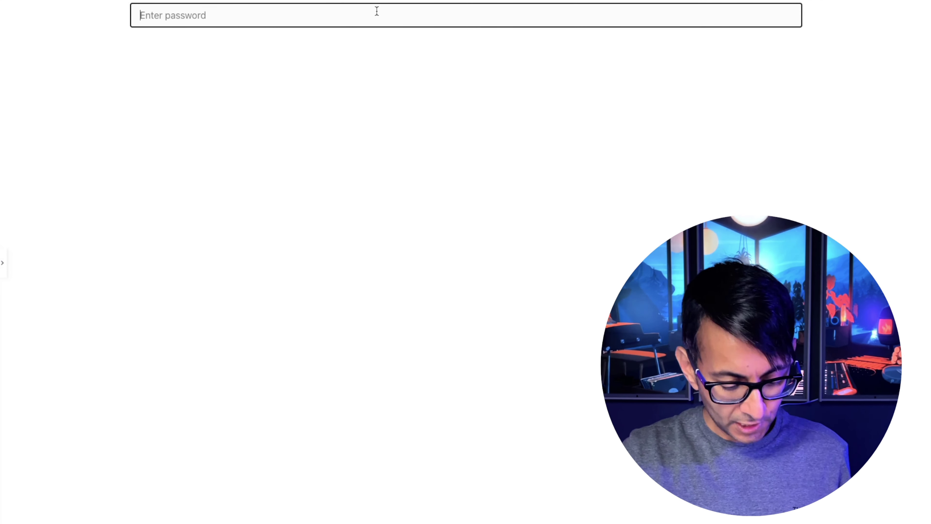
{"action": "type", "text": "dfdfdd"}
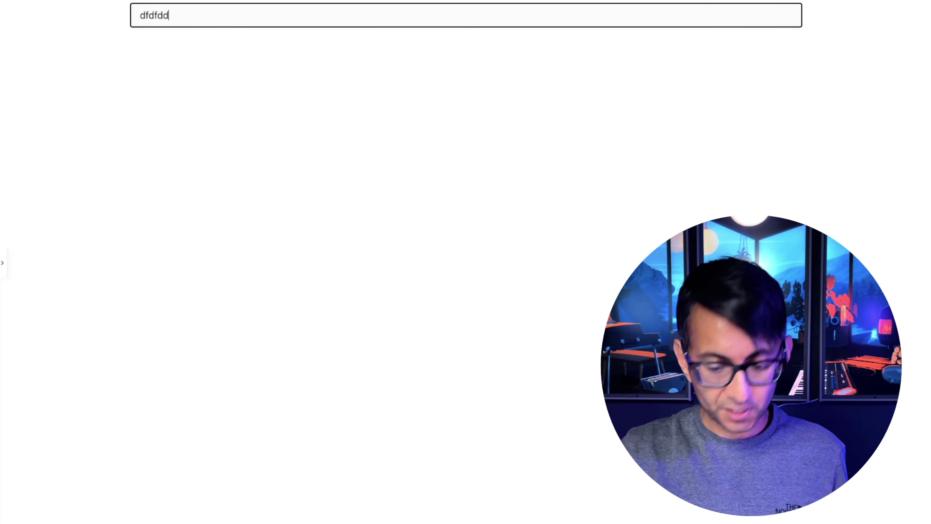
{"action": "key", "text": "BackSpace"}
{"action": "key", "text": "BackSpace"}
{"action": "key", "text": "BackSpace"}
{"action": "key", "text": "BackSpace"}
{"action": "key", "text": "BackSpace"}
{"action": "type", "text": "CA"}
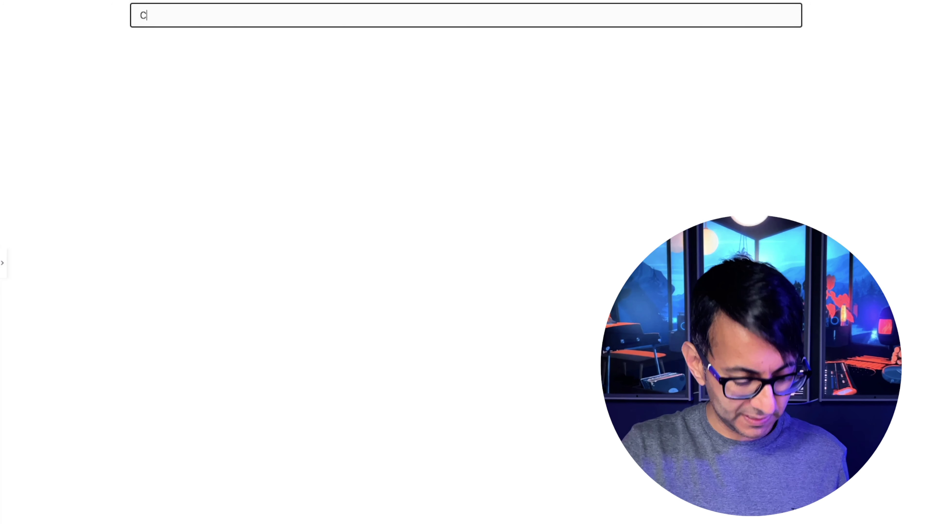